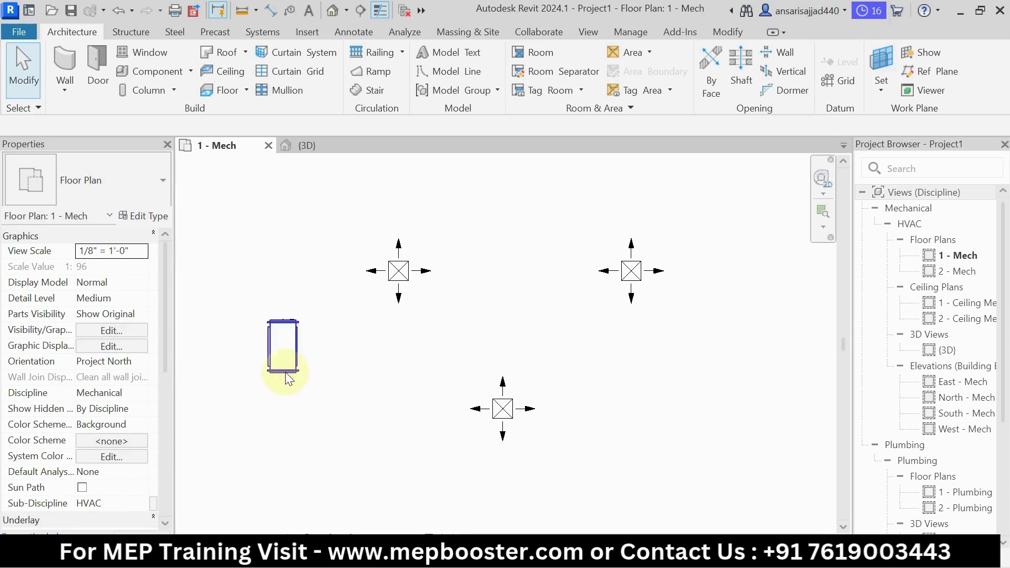
{"action": "middle_click_drag", "start_coordinate": [323, 349], "coordinate": [277, 336]}
{"action": "scroll", "coordinate": [318, 313], "scroll_direction": "up", "scroll_amount": 1}
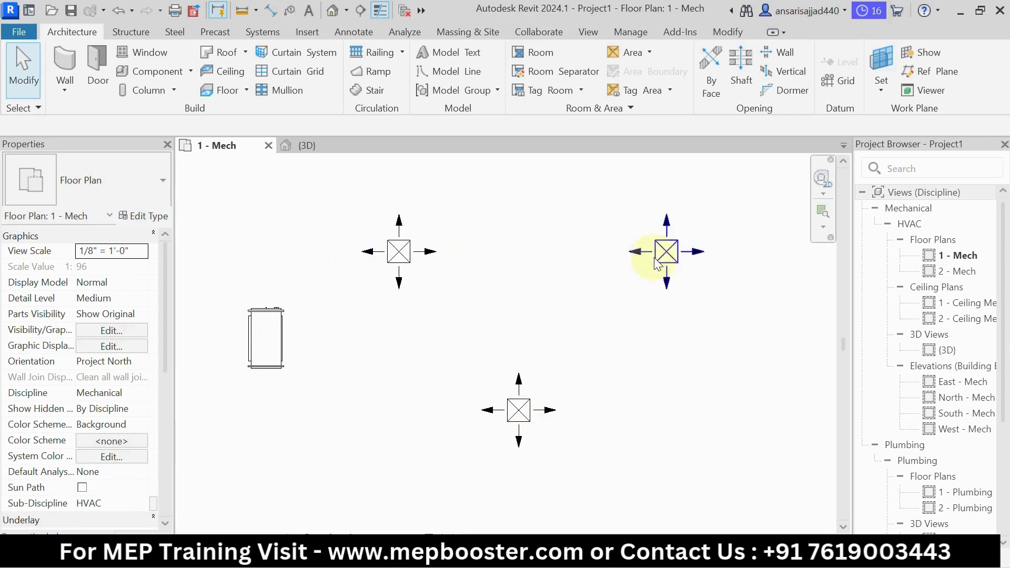
{"action": "scroll", "coordinate": [689, 263], "scroll_direction": "down", "scroll_amount": 1}
{"action": "middle_click_drag", "start_coordinate": [570, 309], "coordinate": [554, 317]}
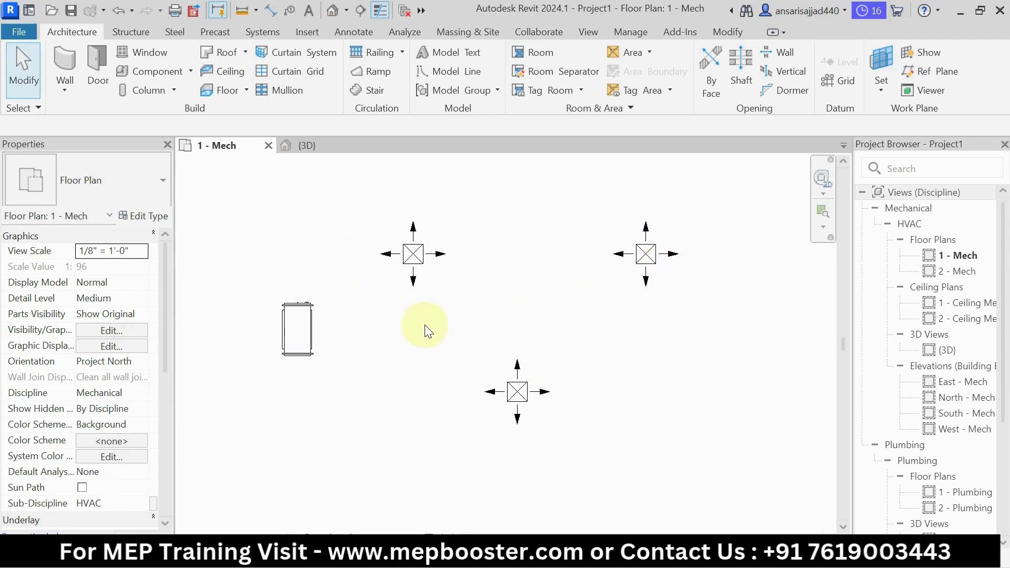
{"action": "middle_click_drag", "start_coordinate": [365, 334], "coordinate": [344, 337]}
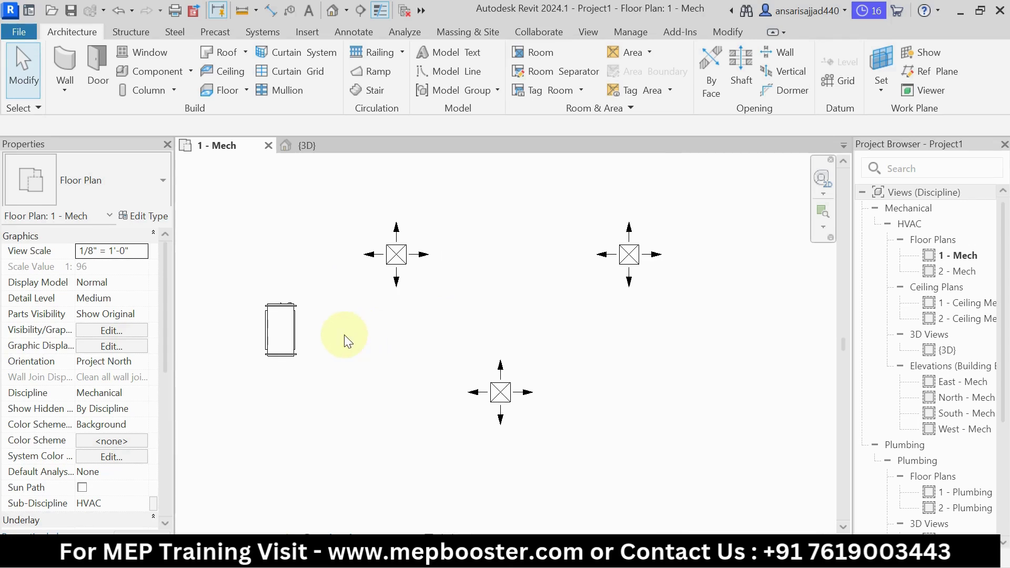
Draw a rectangular supply duct about 7' 0" long straight out from the fan coil unit's air outlet.
{"action": "left_click", "coordinate": [289, 359]}
{"action": "scroll", "coordinate": [294, 315], "scroll_direction": "up", "scroll_amount": 1}
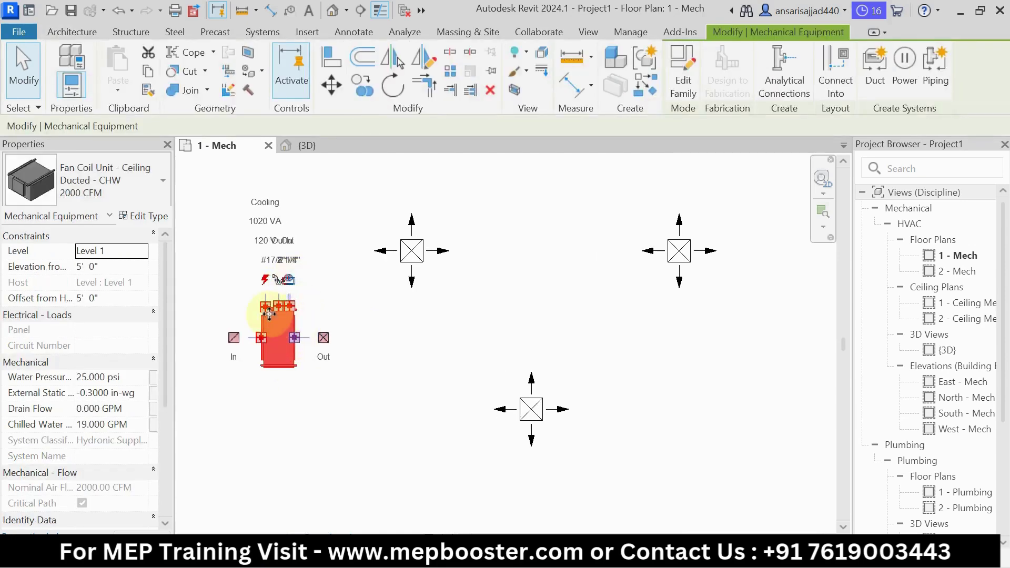
{"action": "right_click", "coordinate": [297, 342]}
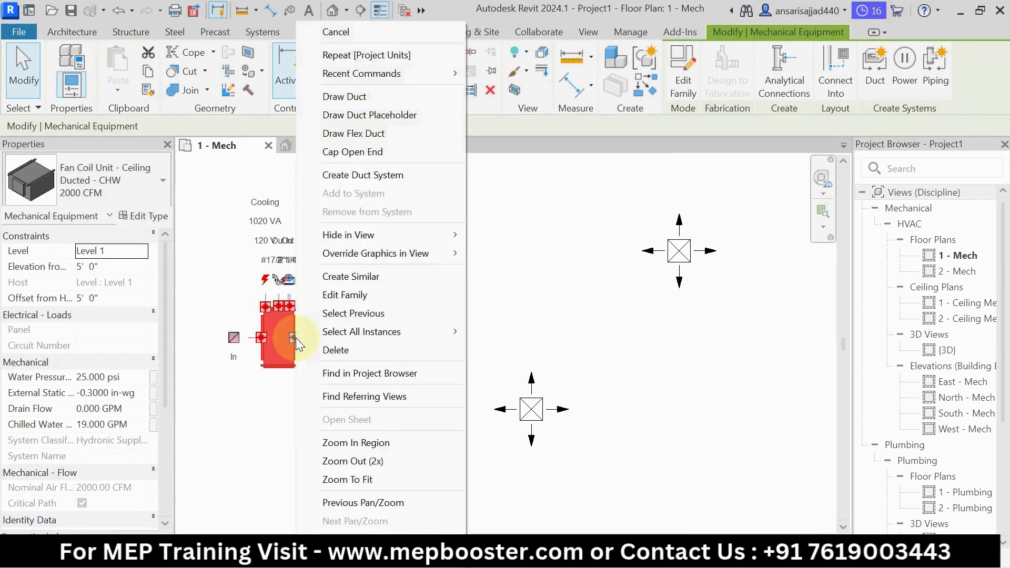
{"action": "left_click", "coordinate": [358, 97]}
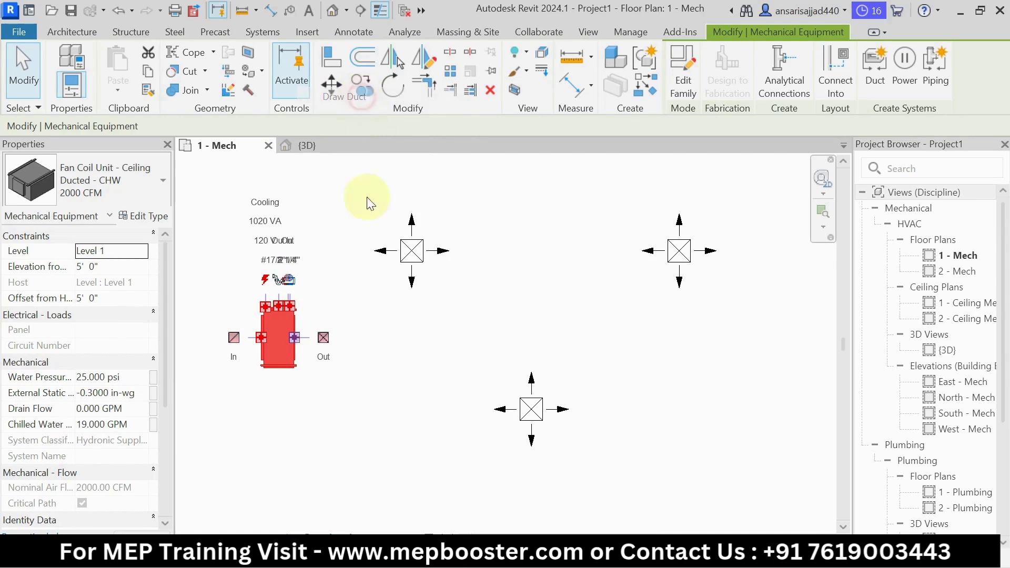
{"action": "left_click", "coordinate": [374, 338]}
{"action": "key", "text": "Escape"}
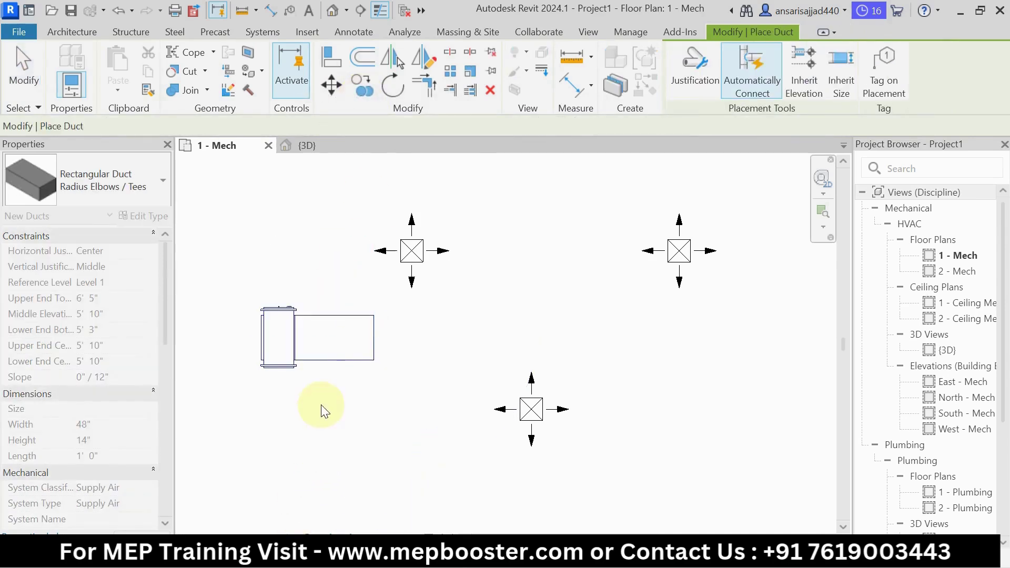
{"action": "key", "text": "Escape"}
Check the middle elevation of the duct drawn from the fan coil unit.
{"action": "left_click", "coordinate": [342, 350]}
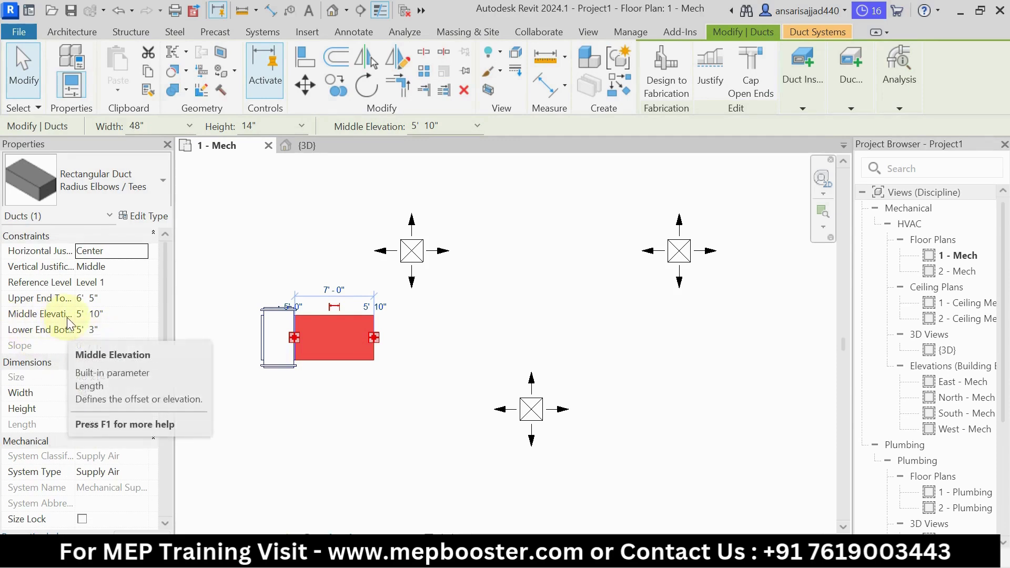
{"action": "left_click", "coordinate": [121, 316]}
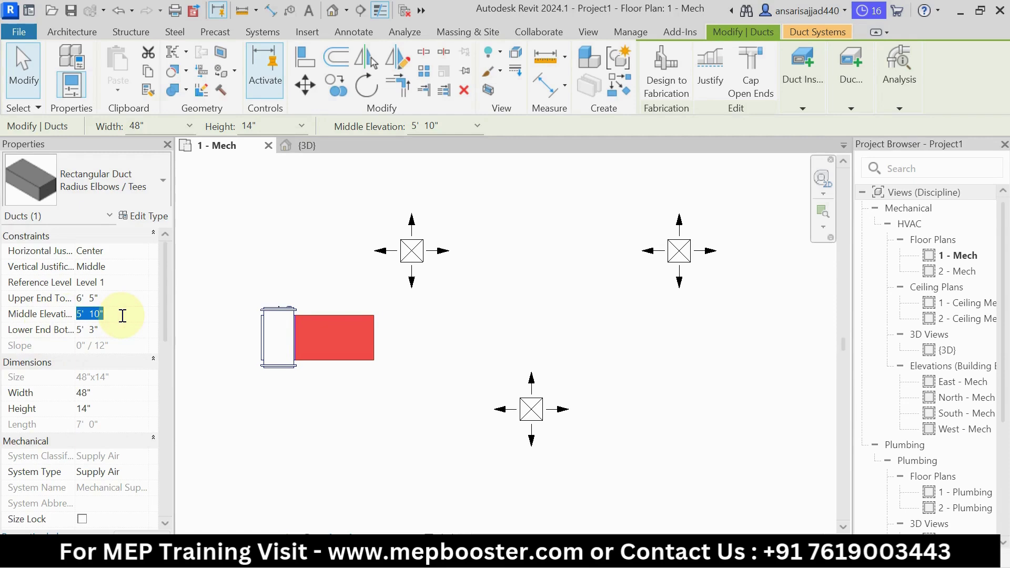
{"action": "left_click", "coordinate": [341, 385]}
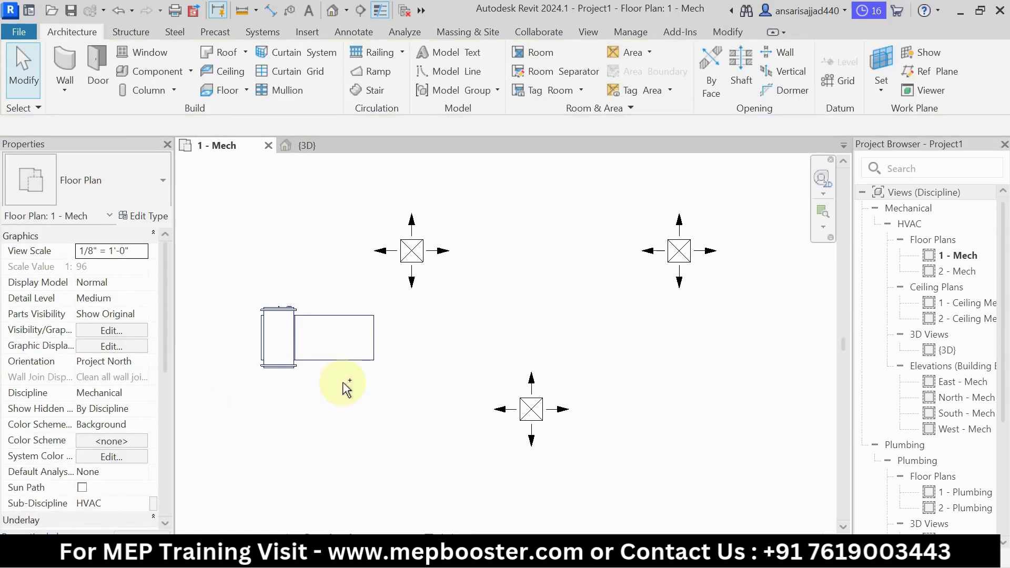
Delete the duct connected to the fan coil unit's outlet, leaving nothing selected.
{"action": "left_click", "coordinate": [345, 367]}
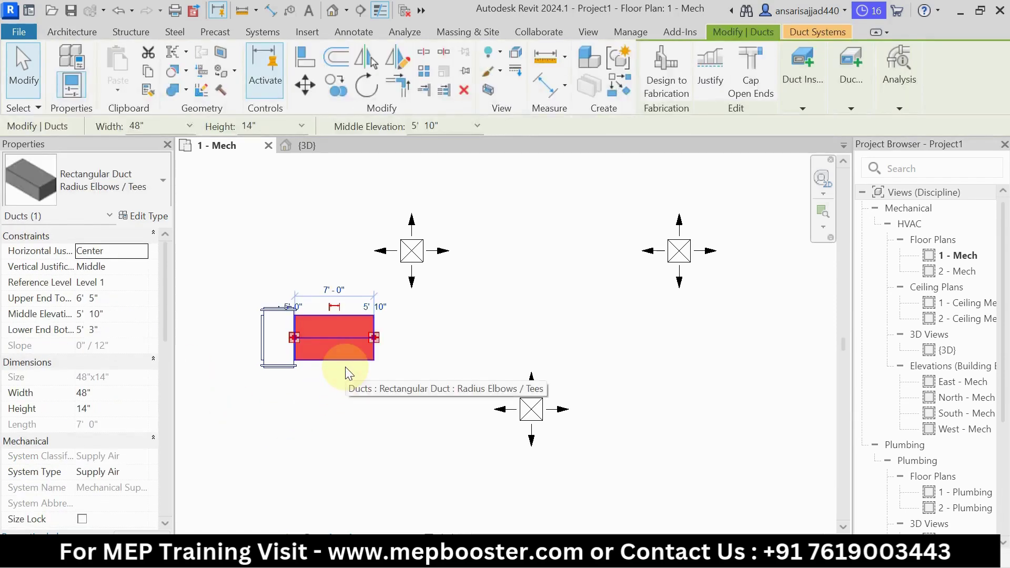
{"action": "key", "text": "Delete"}
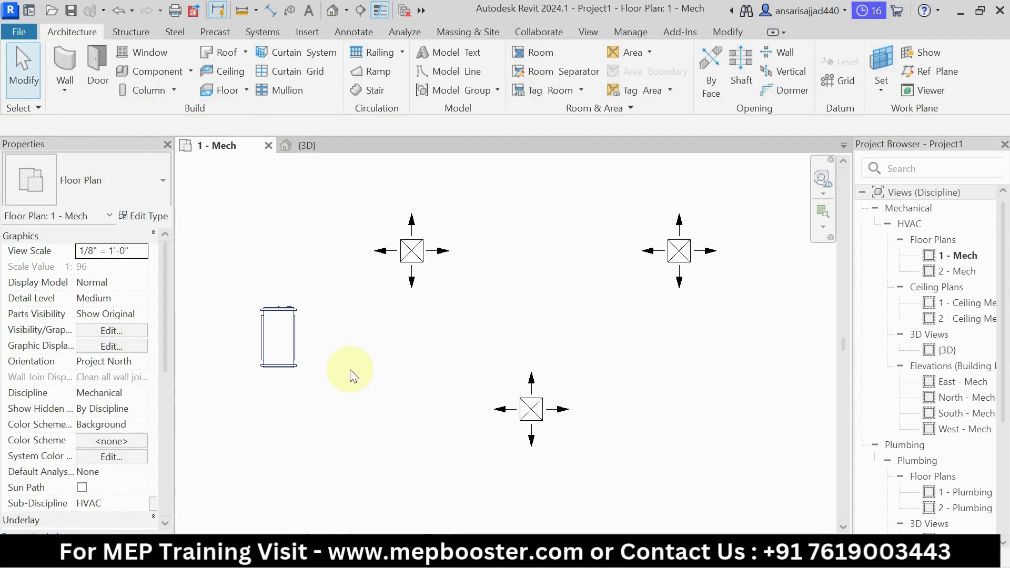
{"action": "left_click", "coordinate": [296, 340]}
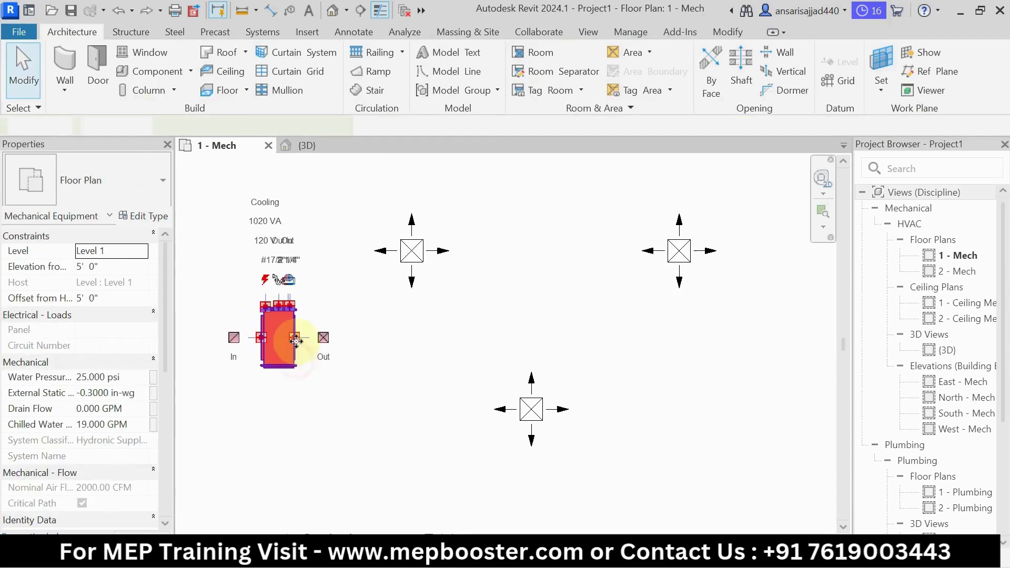
{"action": "key", "text": "Escape"}
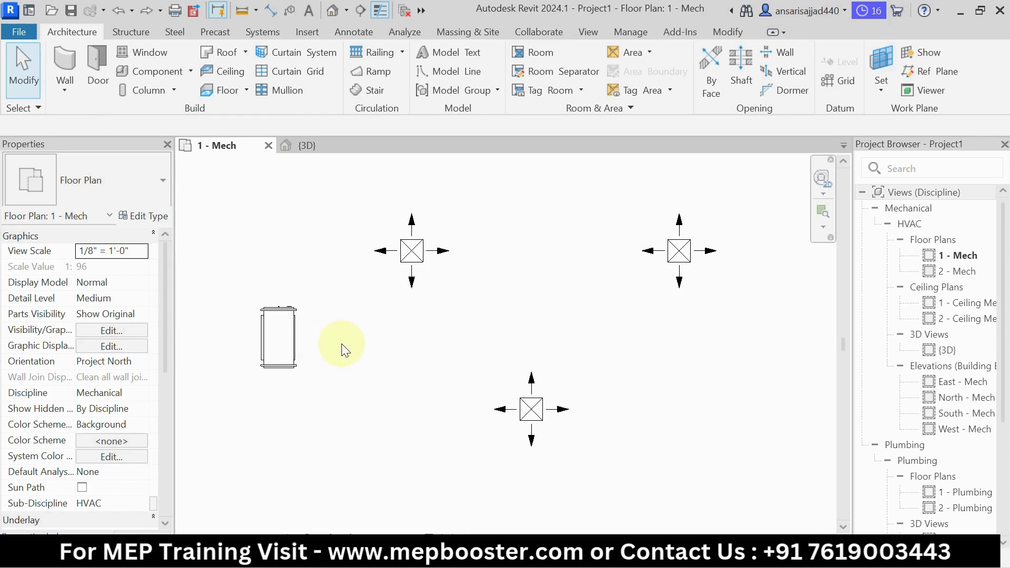
Create a Supply Air duct system from the fan coil unit and the three air terminals, keeping the suggested system name.
{"action": "scroll", "coordinate": [342, 344], "scroll_direction": "down", "scroll_amount": 2}
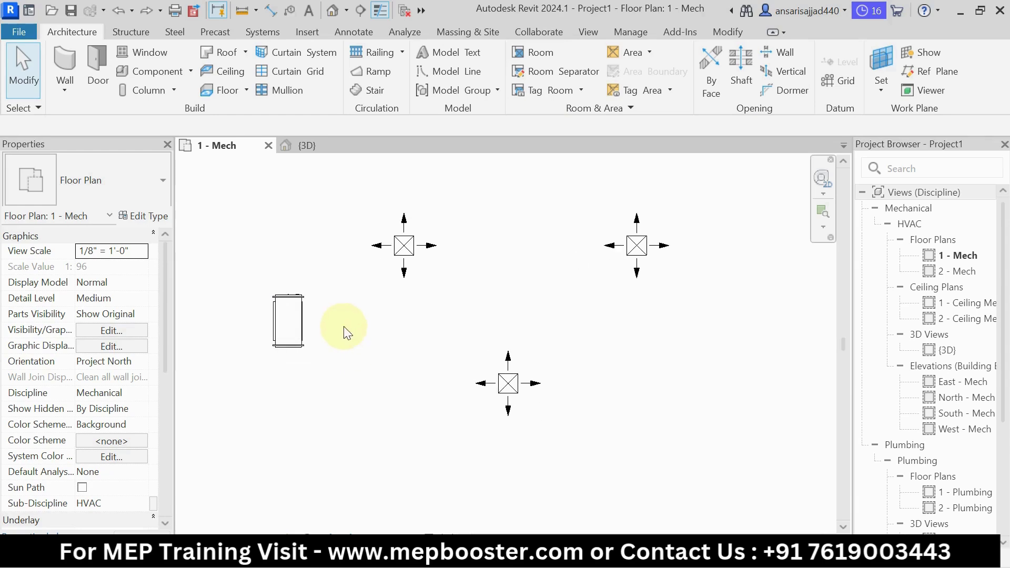
{"action": "left_click", "coordinate": [293, 340]}
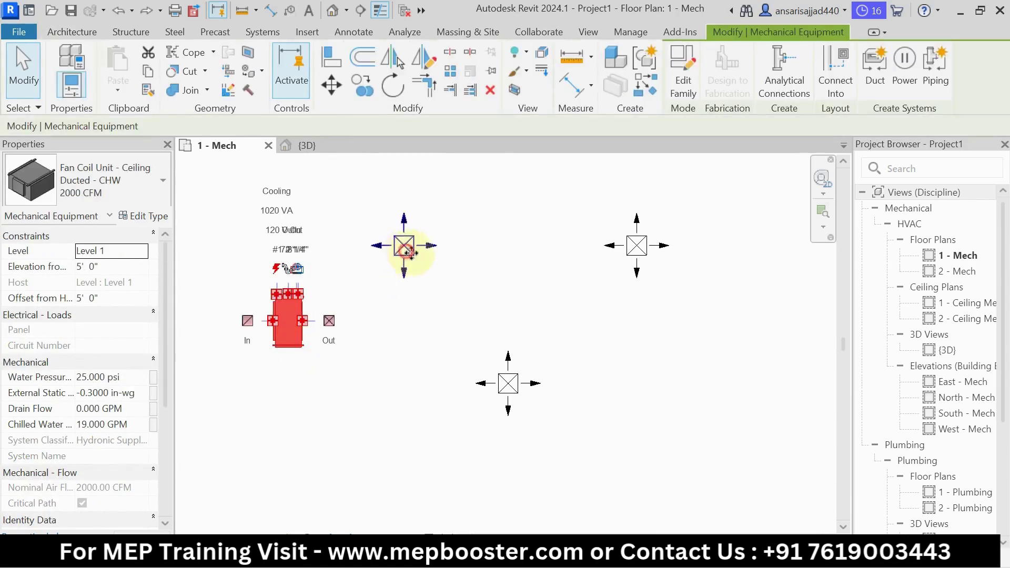
{"action": "left_click", "coordinate": [407, 246], "text": "ctrl"}
{"action": "left_click", "coordinate": [615, 256], "text": "ctrl"}
{"action": "left_click", "coordinate": [506, 391], "text": "ctrl"}
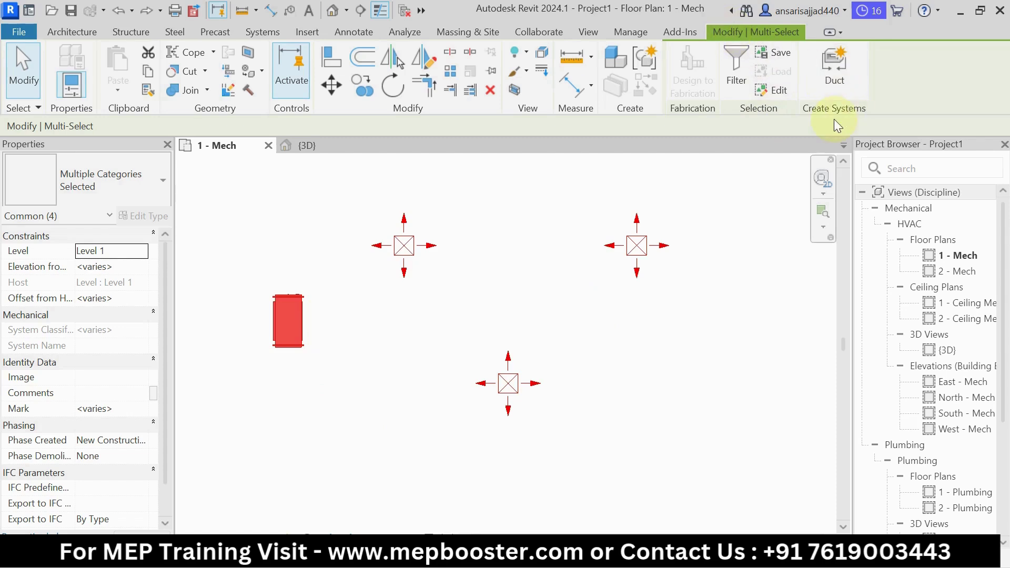
{"action": "left_click", "coordinate": [835, 77]}
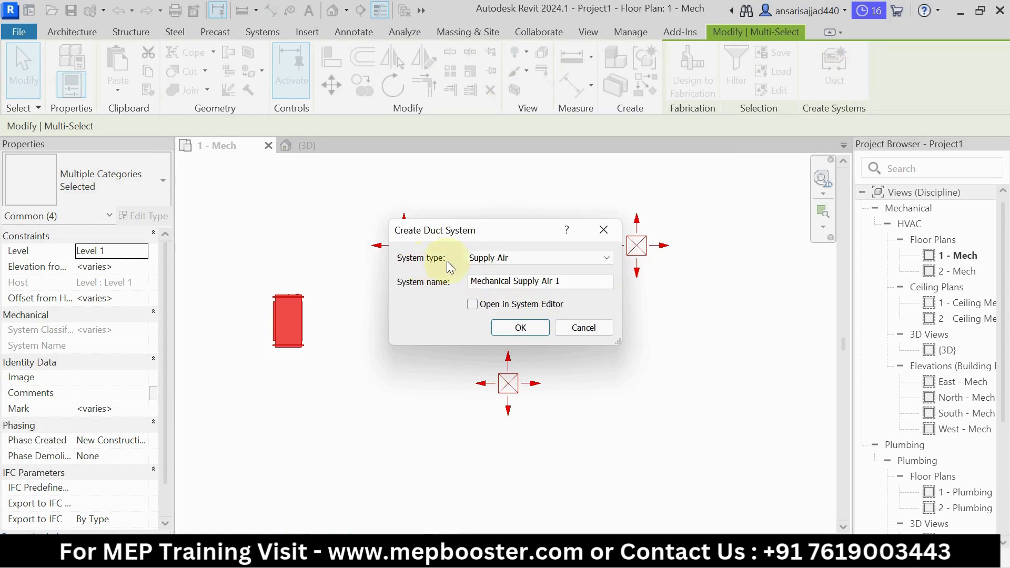
{"action": "left_click", "coordinate": [556, 260]}
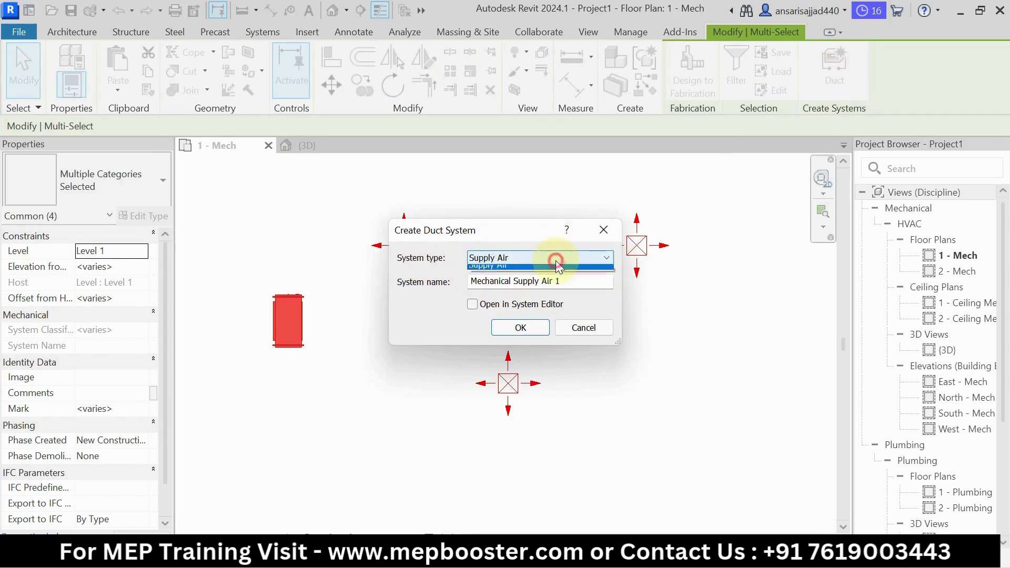
{"action": "left_click", "coordinate": [494, 260]}
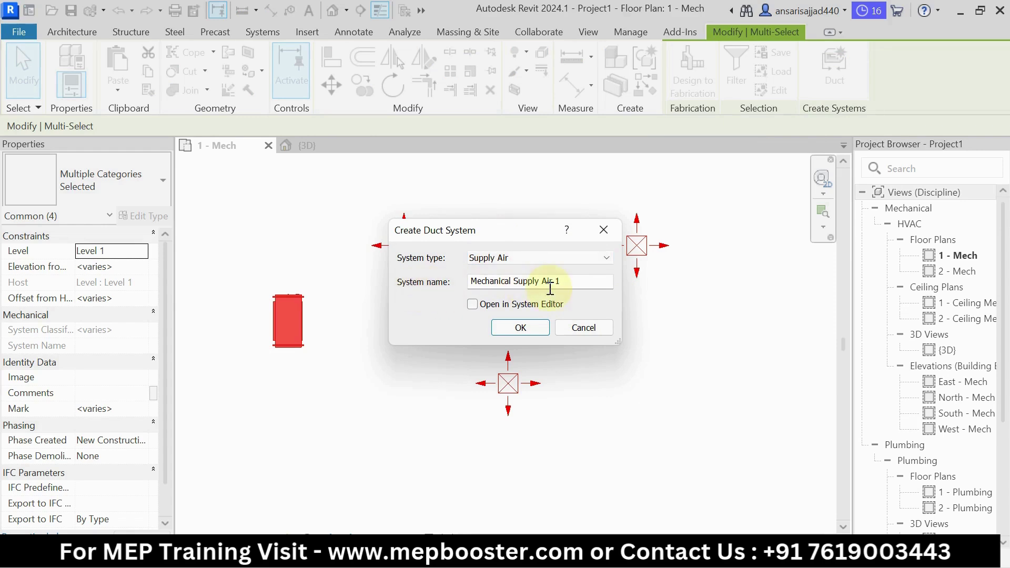
{"action": "left_click", "coordinate": [520, 327]}
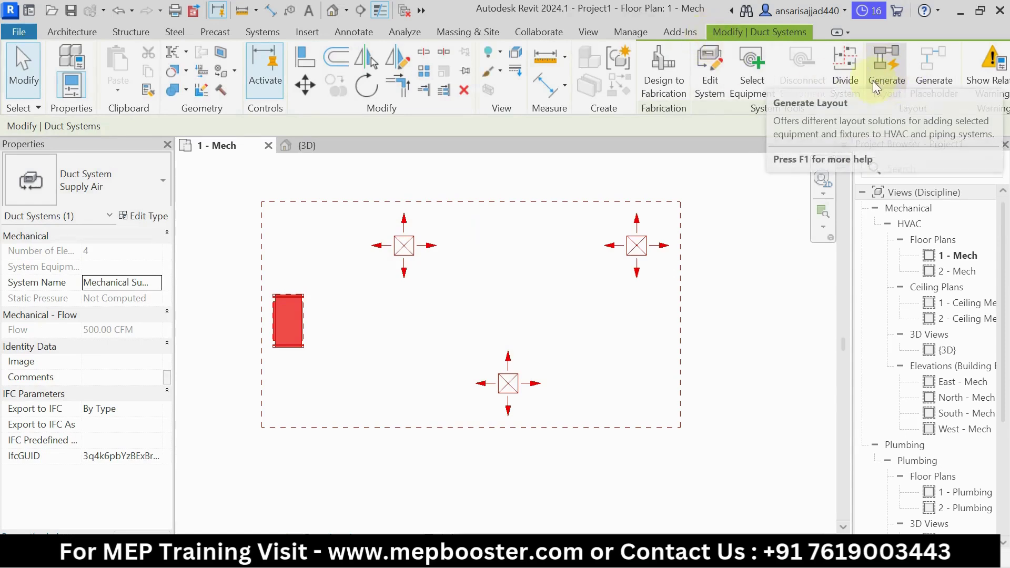
Generate a duct layout for the supply air system, compare the Network solutions and choose solution 5 of 6.
{"action": "left_click", "coordinate": [882, 65]}
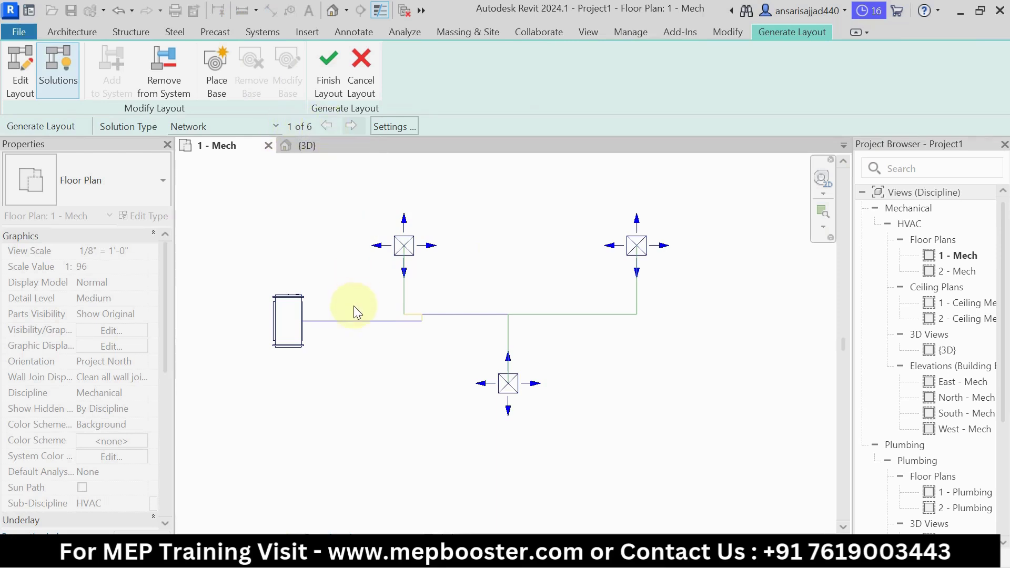
{"action": "middle_click_drag", "start_coordinate": [354, 307], "coordinate": [350, 315]}
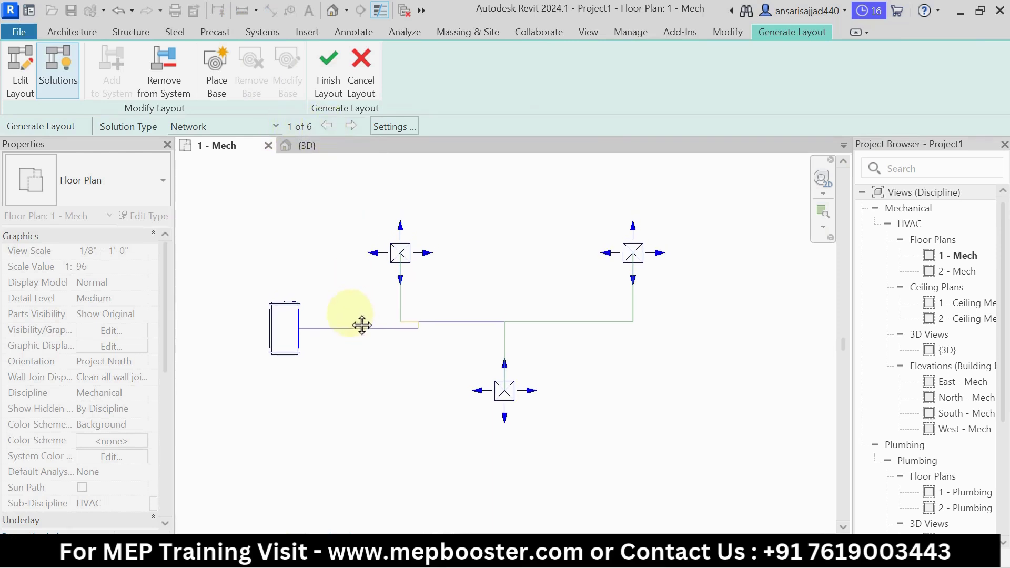
{"action": "left_click", "coordinate": [351, 126]}
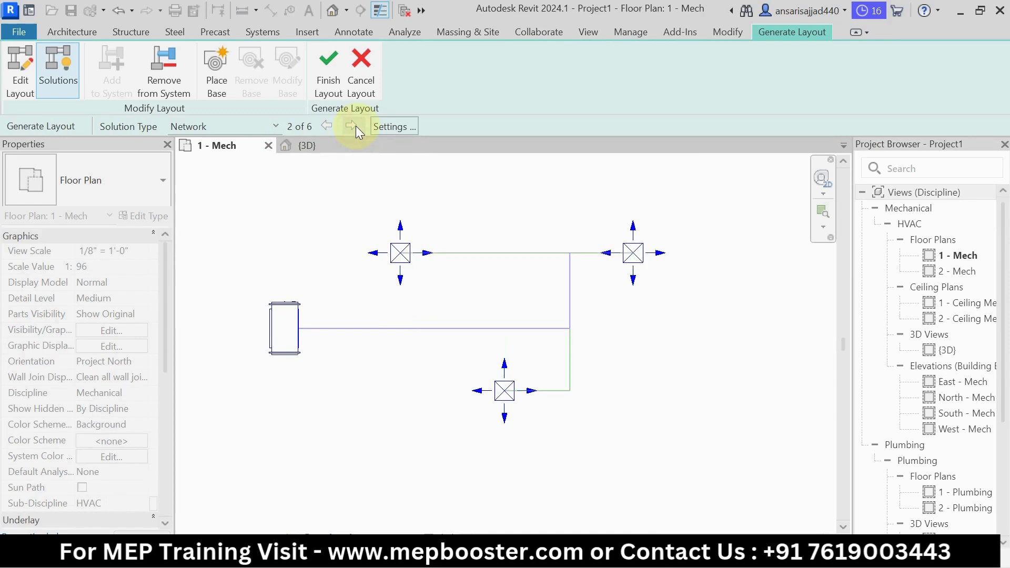
{"action": "left_click", "coordinate": [356, 128]}
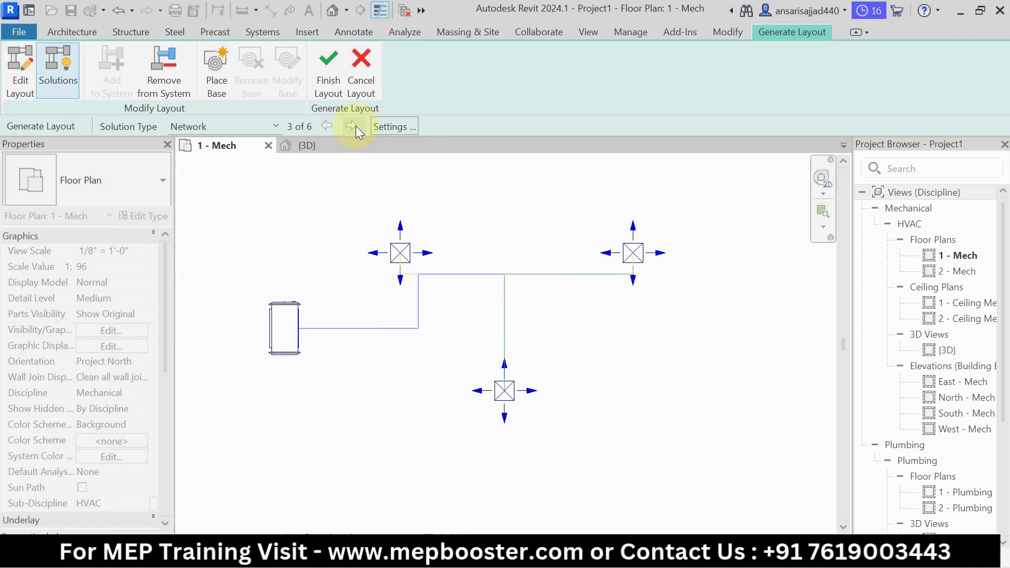
{"action": "left_click", "coordinate": [356, 127]}
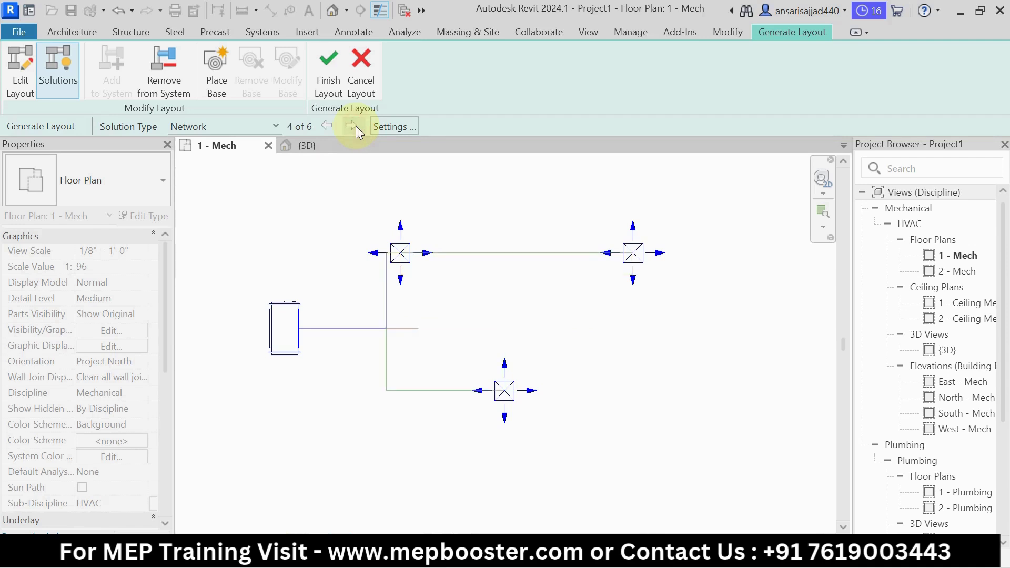
{"action": "left_click", "coordinate": [352, 127]}
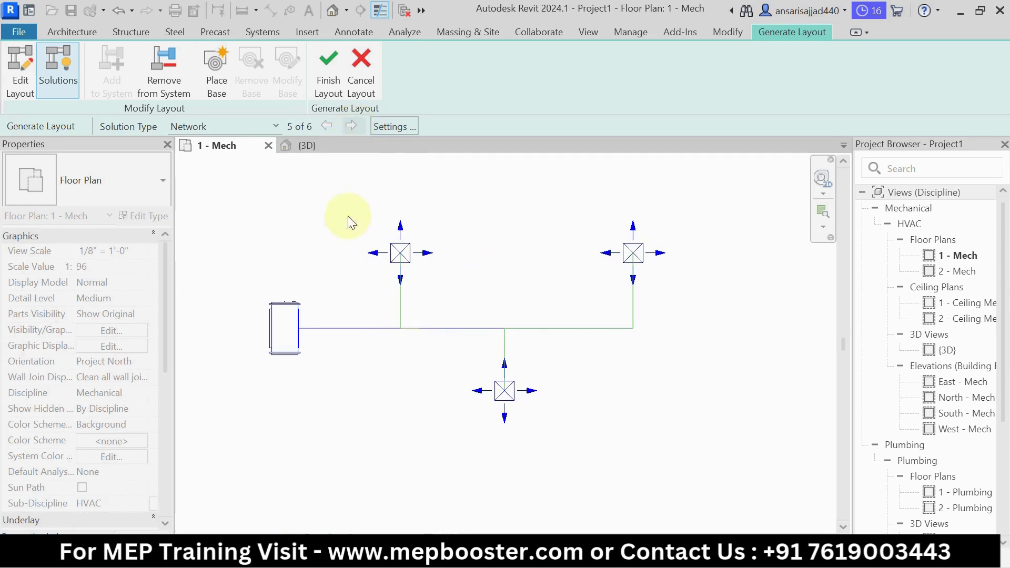
{"action": "left_click", "coordinate": [349, 128]}
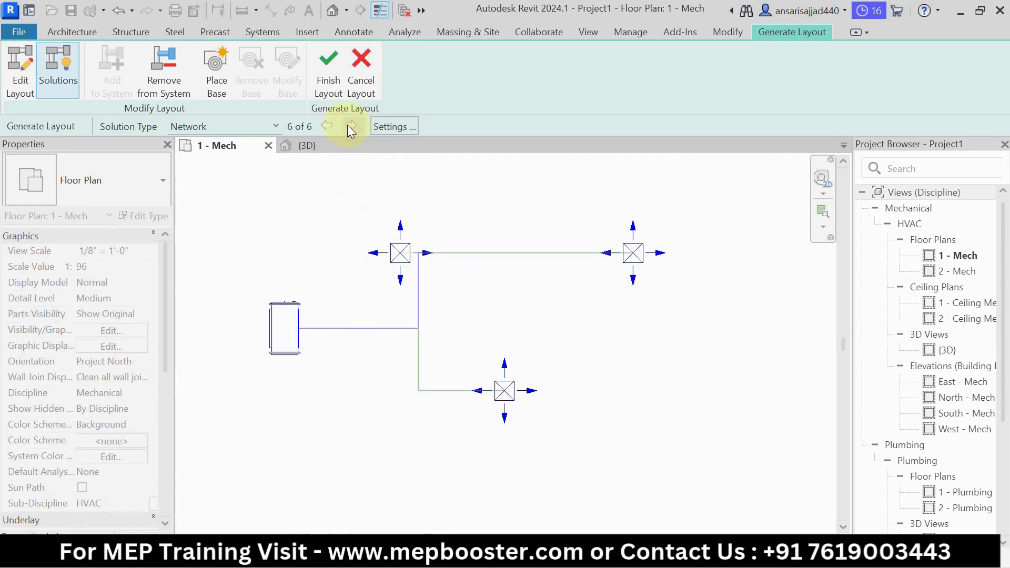
{"action": "left_click", "coordinate": [325, 126]}
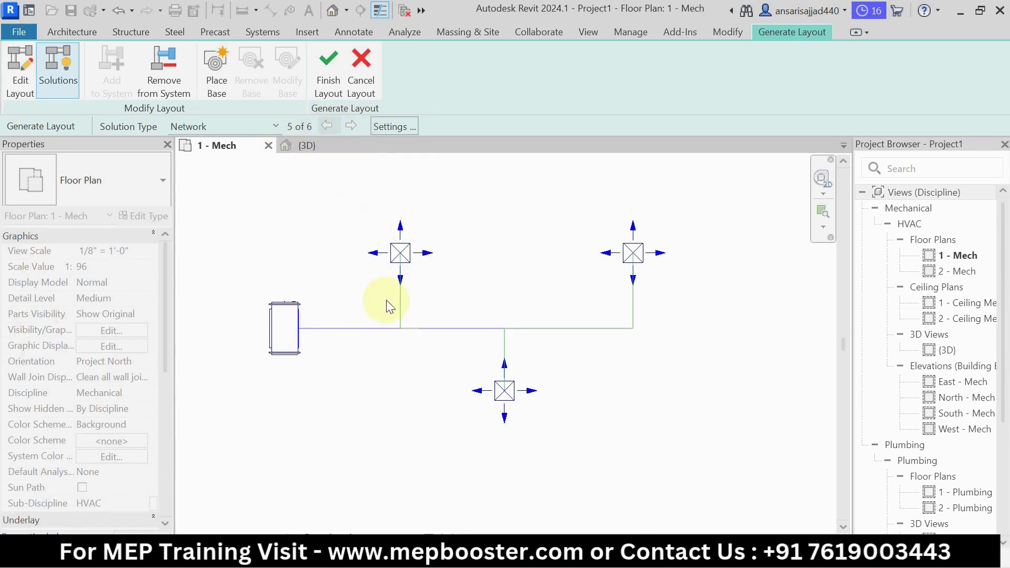
{"action": "middle_click_drag", "start_coordinate": [460, 381], "coordinate": [416, 407]}
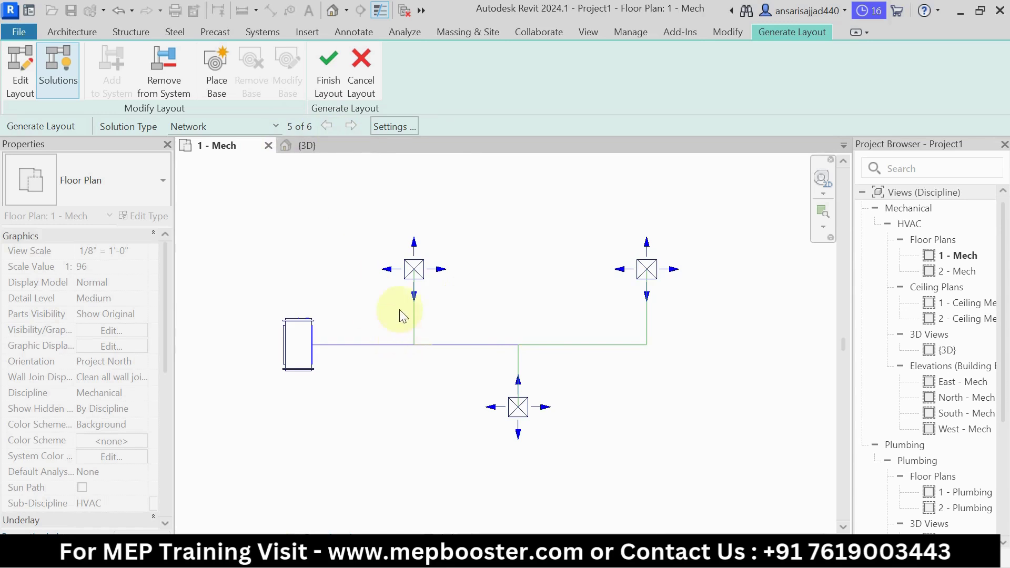
In the layout's conversion settings, set the main duct type to Rectangular Duct: Radius Elbows / Taps and its offset to 5' 10".
{"action": "left_click", "coordinate": [395, 126]}
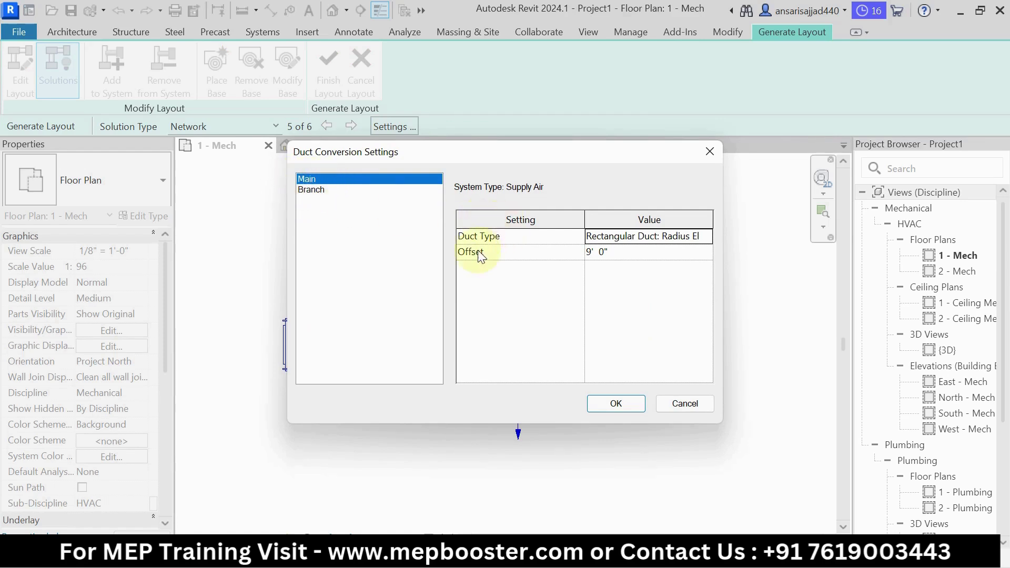
{"action": "left_click", "coordinate": [706, 240]}
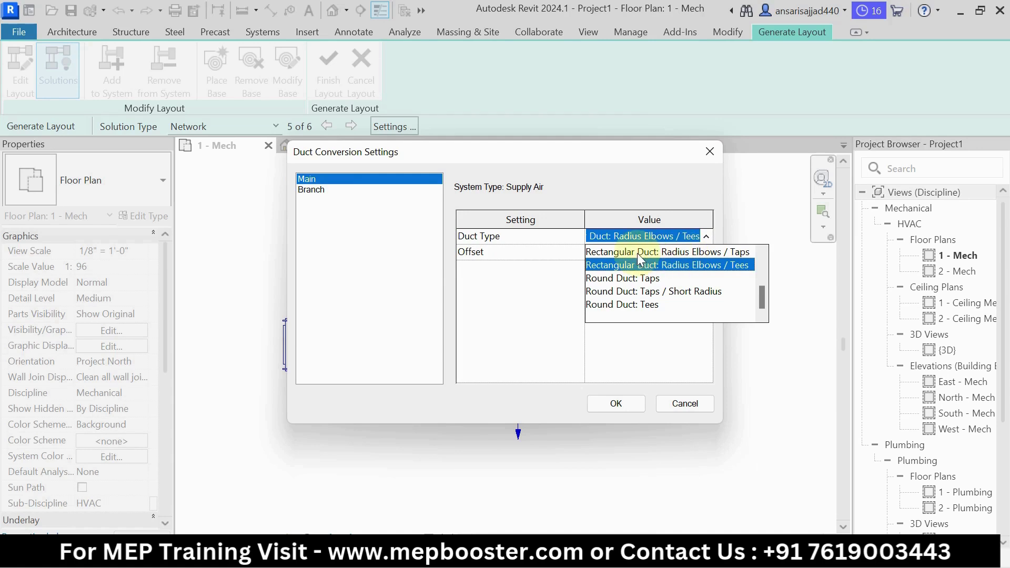
{"action": "left_click", "coordinate": [663, 251]}
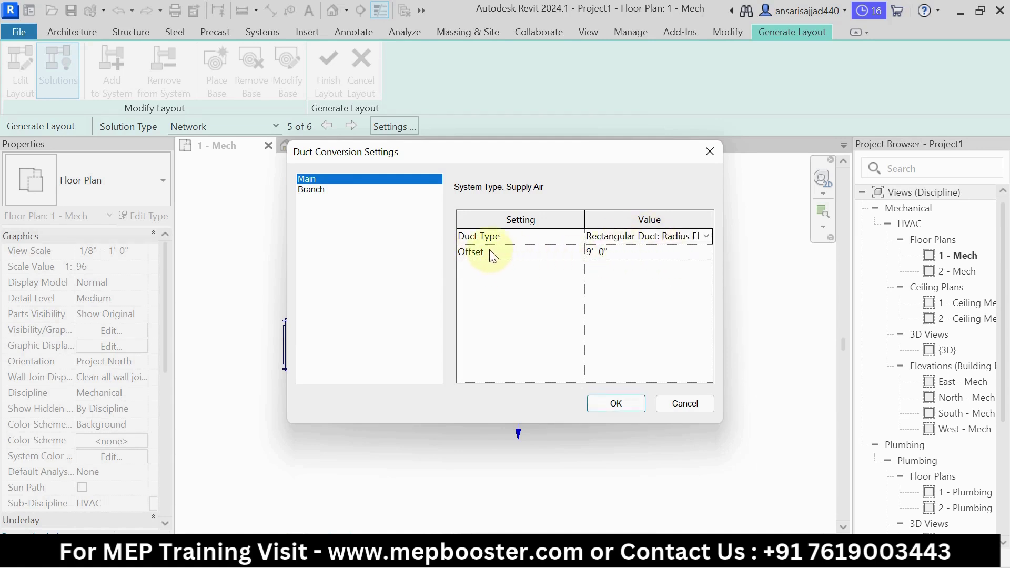
{"action": "left_click", "coordinate": [639, 255]}
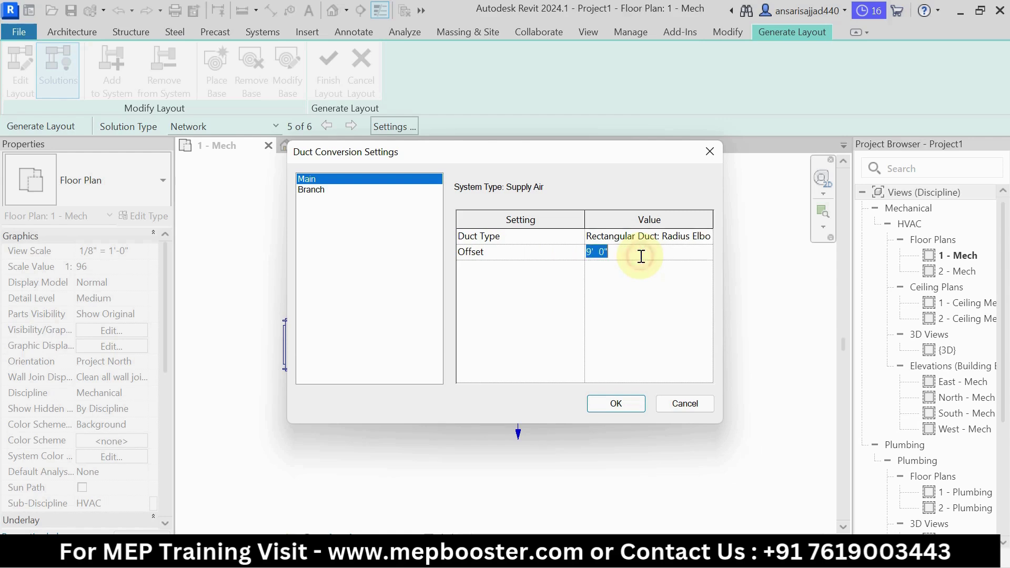
{"action": "type", "text": "5 10"}
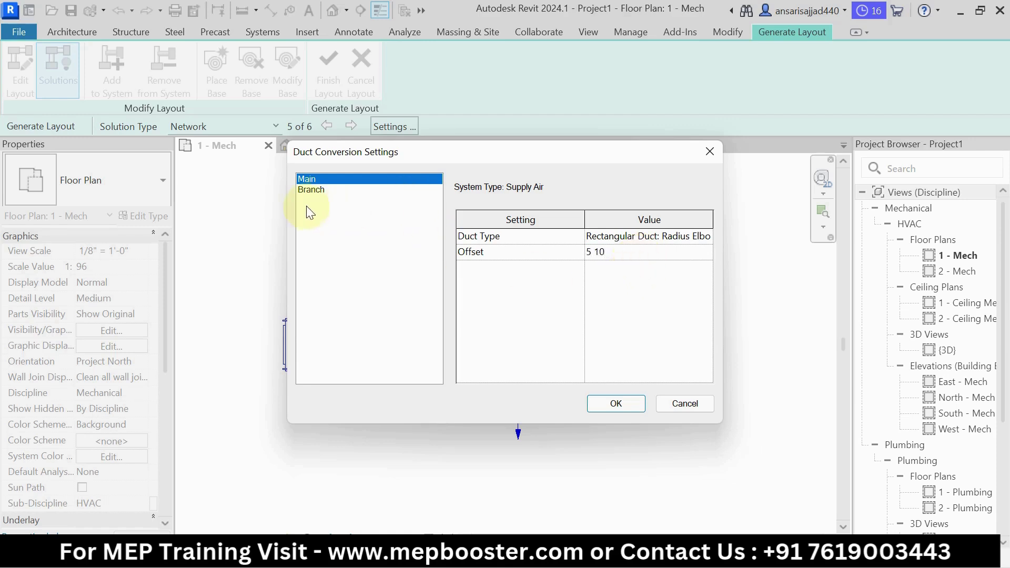
Set the branch duct type to Rectangular Duct: Radius Elbows / Tees and its offset to 5' 10", and accept the conversion settings.
{"action": "left_click", "coordinate": [318, 193]}
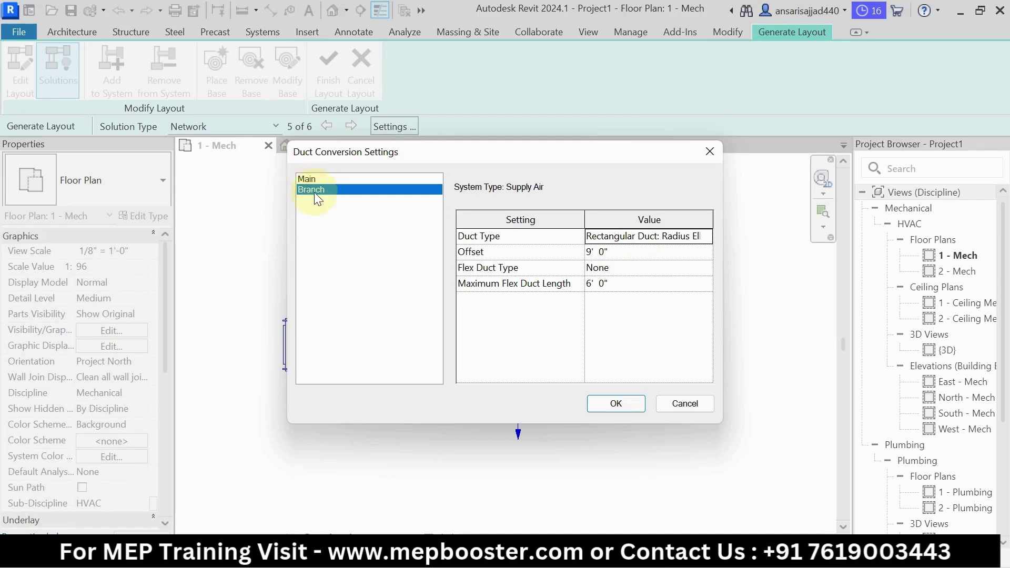
{"action": "left_click", "coordinate": [703, 235]}
{"action": "left_click", "coordinate": [706, 236]}
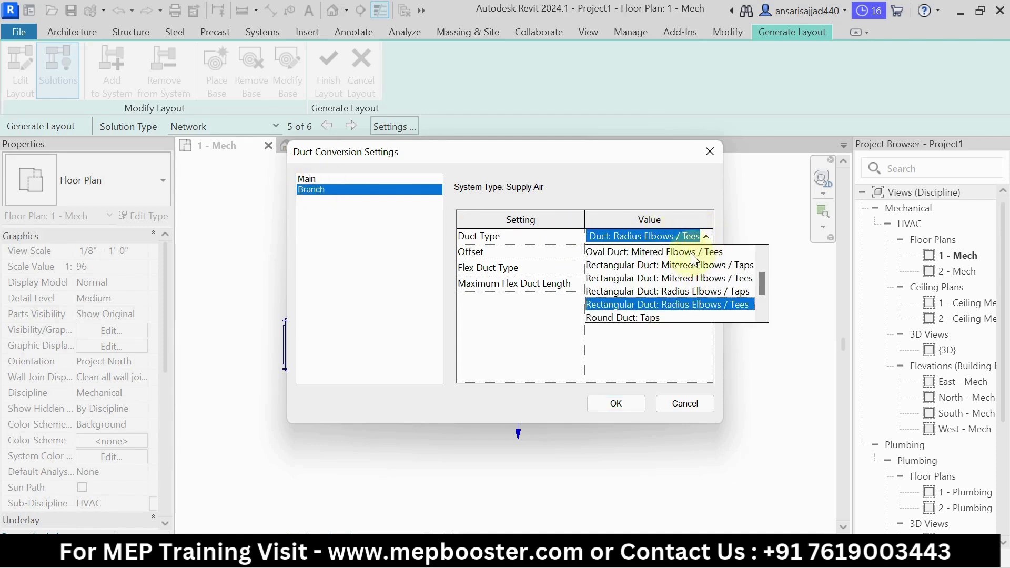
{"action": "left_click", "coordinate": [671, 303]}
{"action": "left_click", "coordinate": [643, 252]}
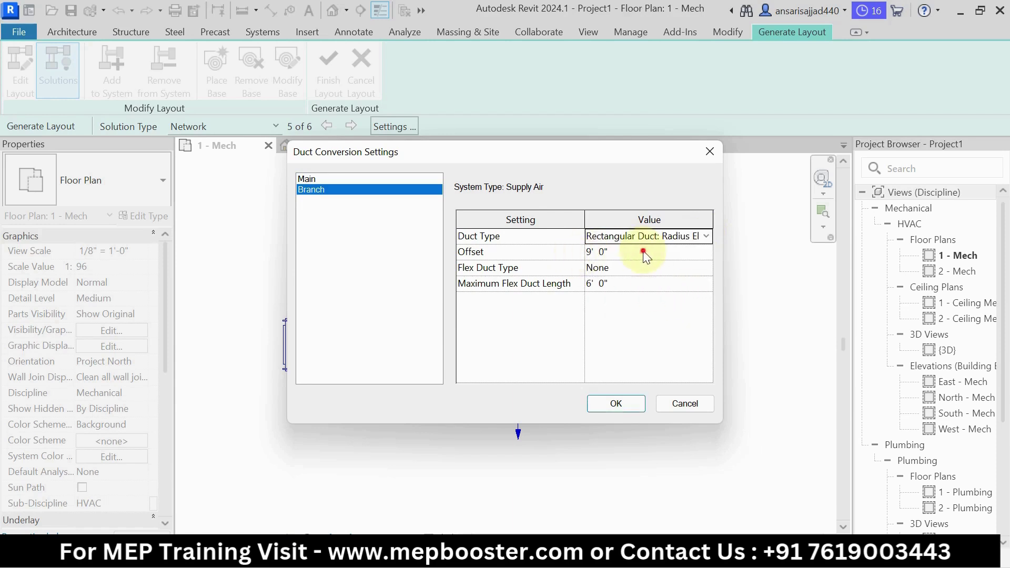
{"action": "type", "text": "5 10"}
{"action": "left_click", "coordinate": [610, 406]}
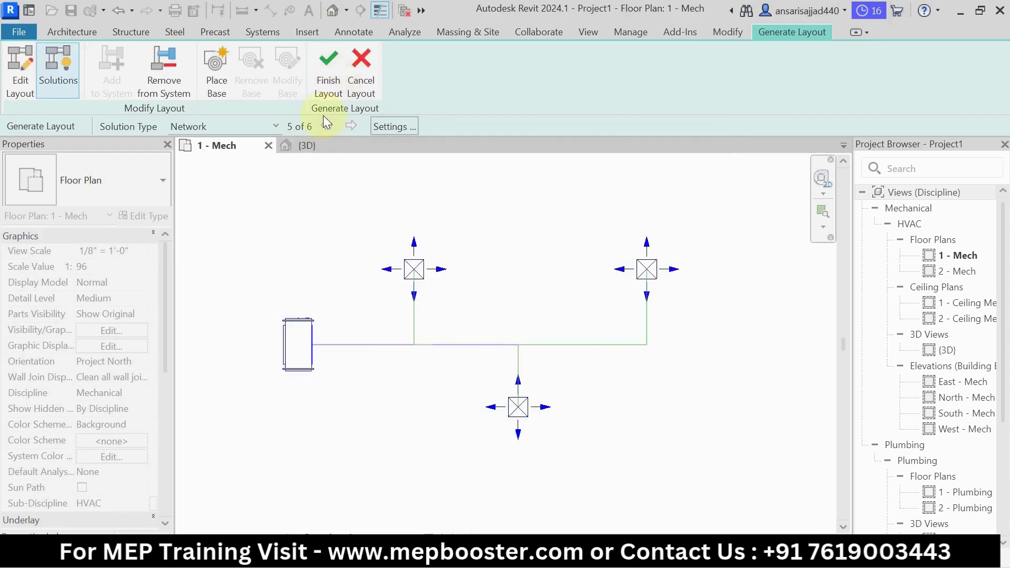
Finish the layout to generate the supply air ducts and inspect the resulting duct run in the 3D view.
{"action": "left_click", "coordinate": [337, 84]}
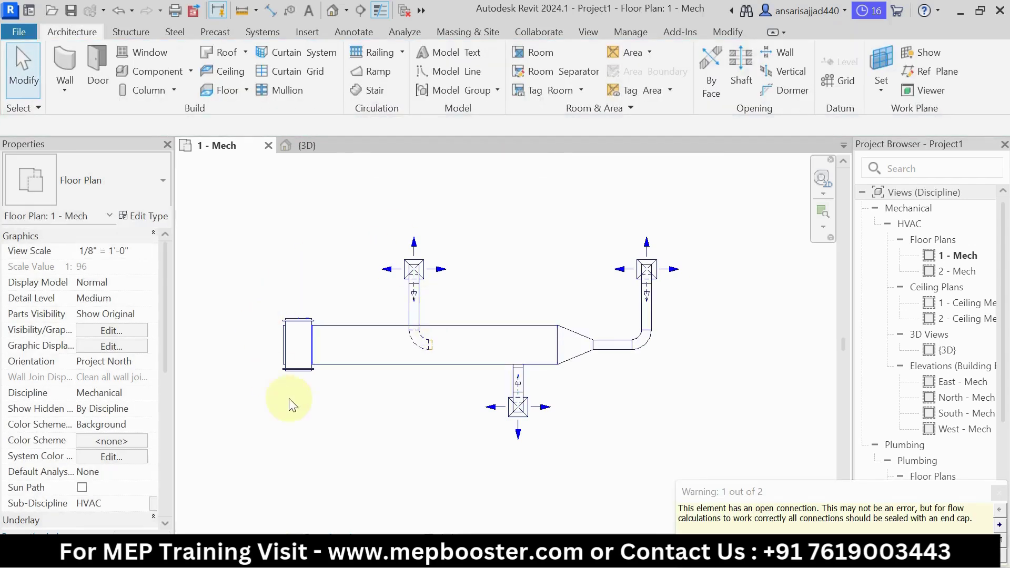
{"action": "scroll", "coordinate": [378, 401], "scroll_direction": "up", "scroll_amount": 1}
{"action": "middle_click_drag", "start_coordinate": [468, 378], "coordinate": [466, 383]}
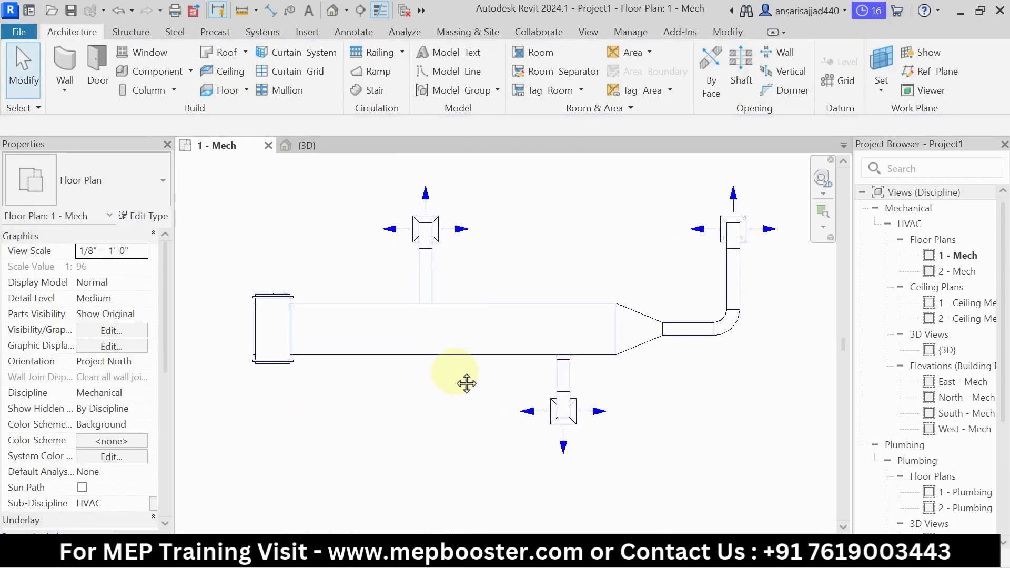
{"action": "left_click", "coordinate": [324, 148]}
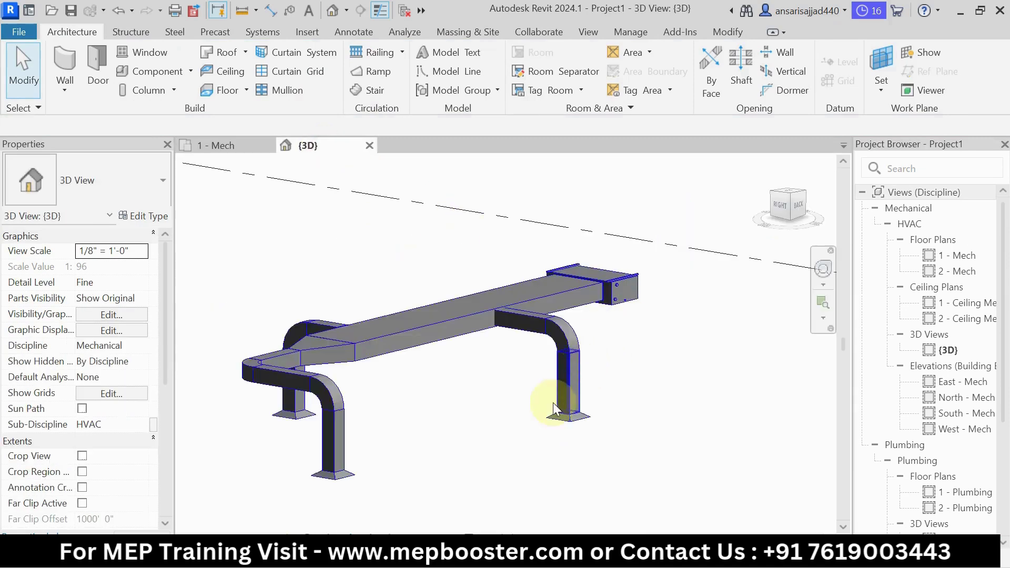
{"action": "mouse_move", "coordinate": [478, 424]}
{"action": "middle_mouse_down", "text": "shift"}
{"action": "mouse_move", "coordinate": [474, 417]}
{"action": "mouse_move", "coordinate": [517, 453]}
{"action": "mouse_move", "coordinate": [552, 424]}
{"action": "mouse_move", "coordinate": [467, 419]}
{"action": "mouse_move", "coordinate": [570, 431]}
{"action": "mouse_move", "coordinate": [316, 419]}
{"action": "mouse_move", "coordinate": [496, 442]}
{"action": "mouse_move", "coordinate": [500, 424]}
{"action": "mouse_move", "coordinate": [477, 430]}
{"action": "mouse_move", "coordinate": [474, 408]}
{"action": "mouse_move", "coordinate": [466, 417]}
{"action": "middle_mouse_up", "text": "shift"}
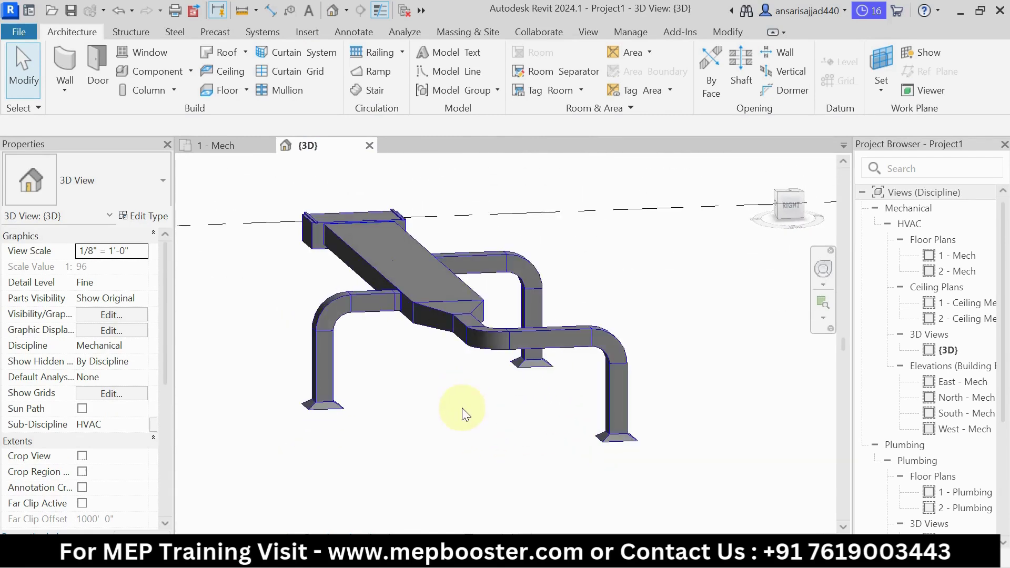
{"action": "scroll", "coordinate": [462, 410], "scroll_direction": "down", "scroll_amount": 2}
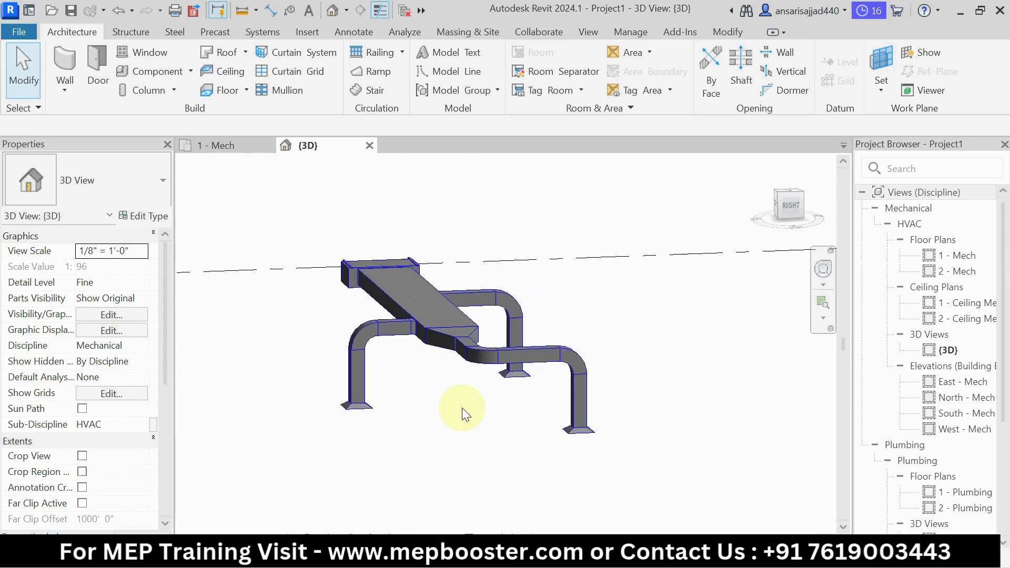